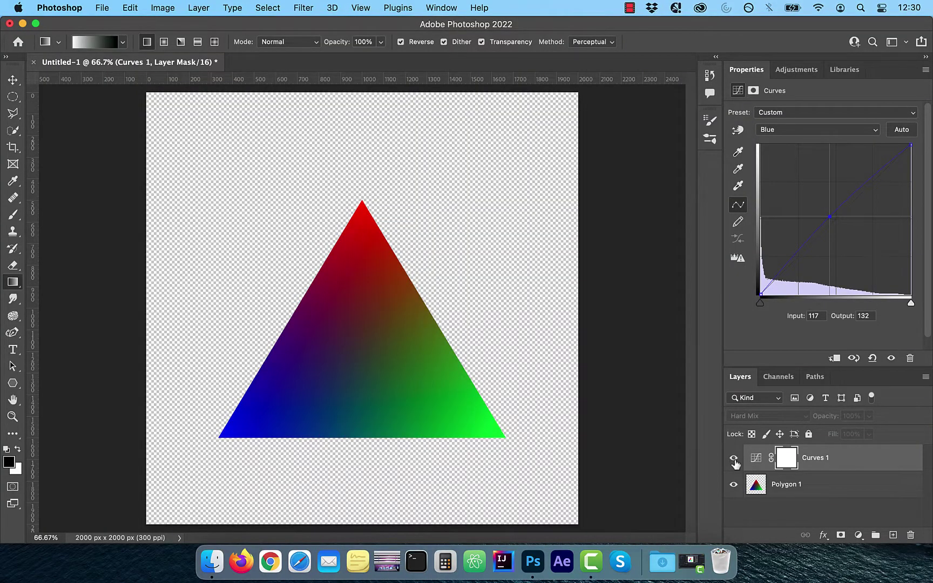
Toggle Curves 1 visibility repeatedly to compare the triangle's gradient and hard-mix bands, ending hidden.
{"action": "left_click", "coordinate": [733, 459]}
{"action": "left_click", "coordinate": [734, 459]}
{"action": "left_click", "coordinate": [734, 459]}
{"action": "left_click", "coordinate": [734, 459]}
{"action": "left_click", "coordinate": [733, 459]}
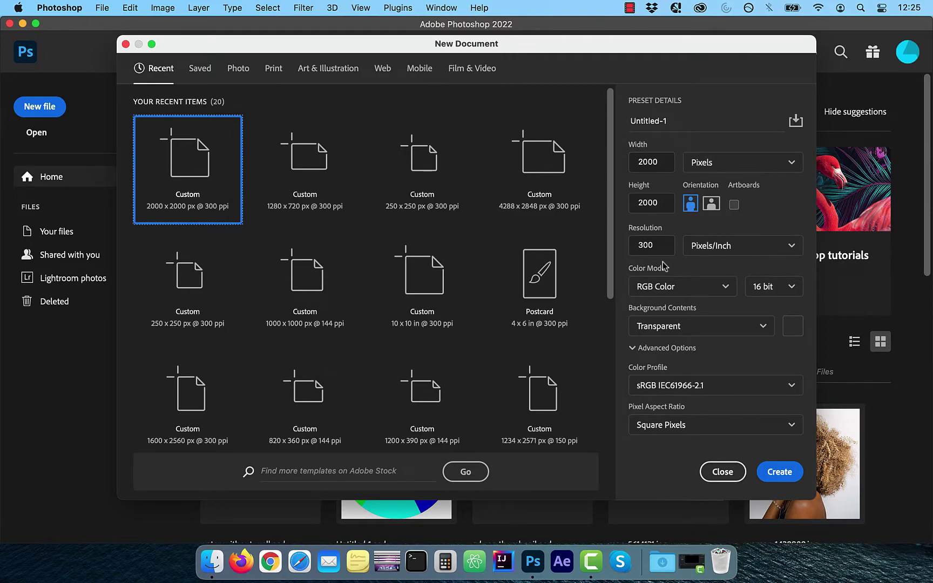
Create the 2000 x 2000 px, 300 ppi, 16-bit document with a transparent background.
{"action": "left_click", "coordinate": [779, 472]}
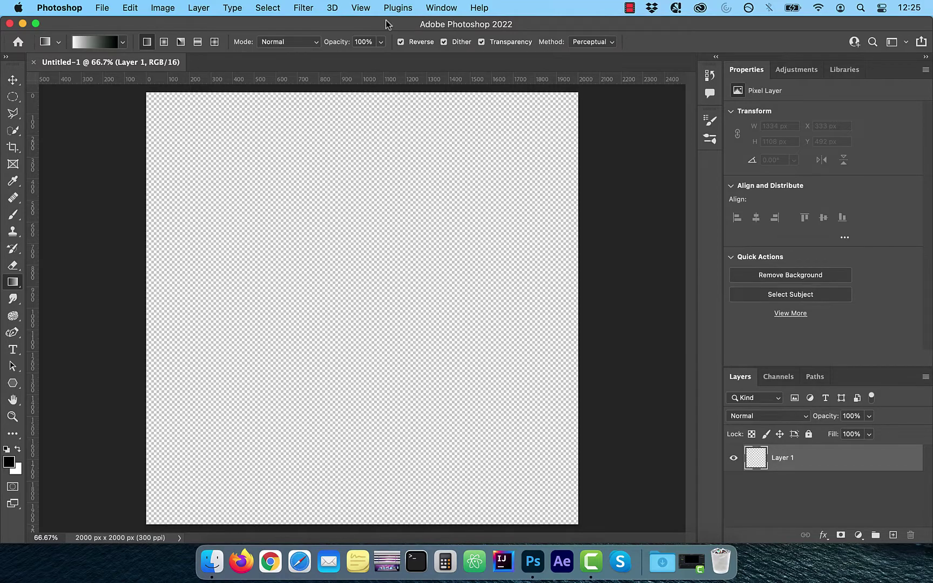
Apply a New Guide Layout of 6 columns and 5 rows from the View menu.
{"action": "left_click", "coordinate": [360, 8]}
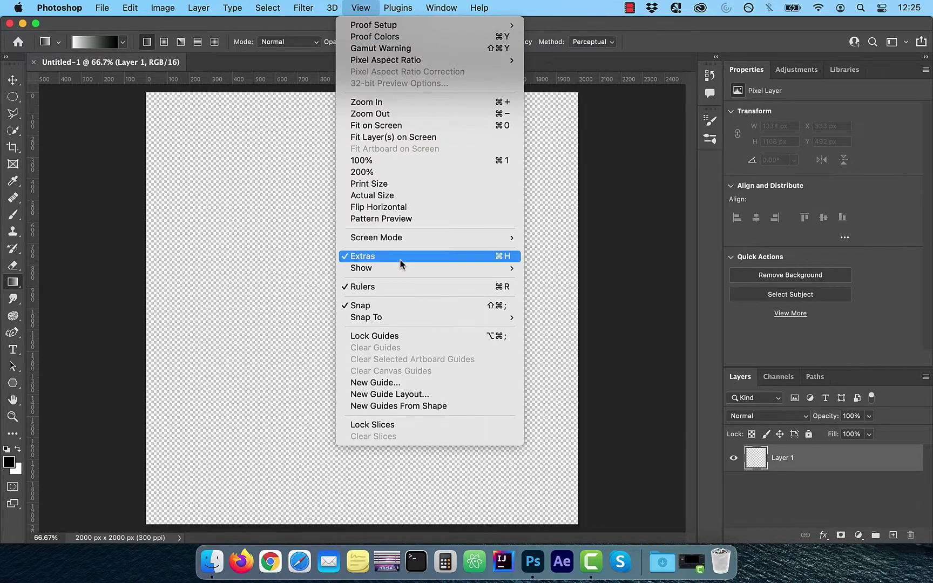
{"action": "left_click", "coordinate": [402, 394]}
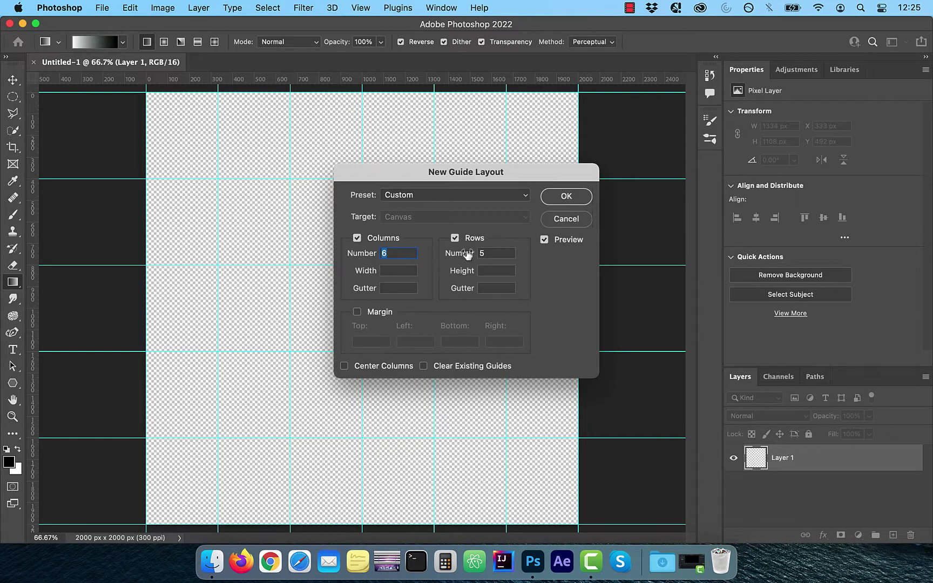
{"action": "left_click", "coordinate": [566, 197]}
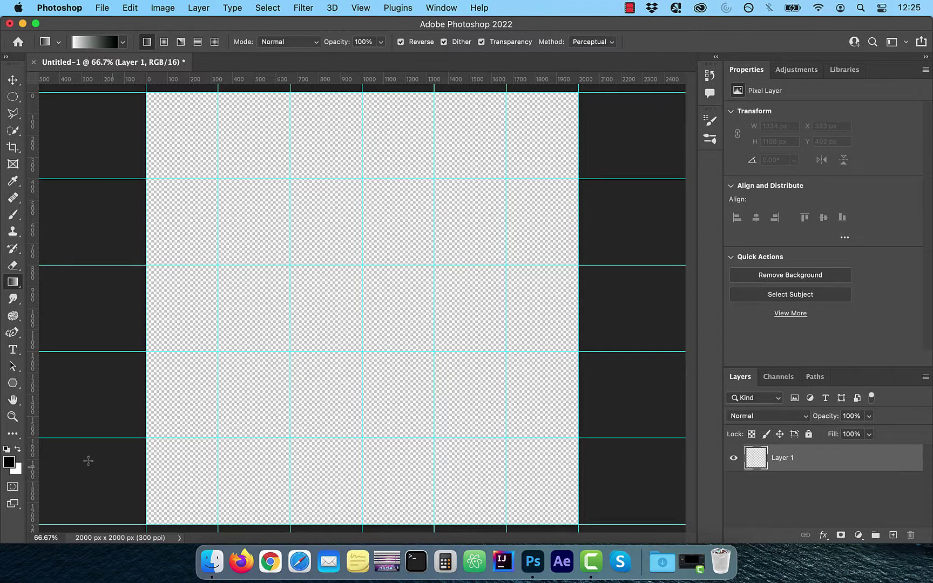
Draw a 3-sided polygon with the Polygon Tool, width and height set to 1000 px.
{"action": "left_click", "coordinate": [13, 383]}
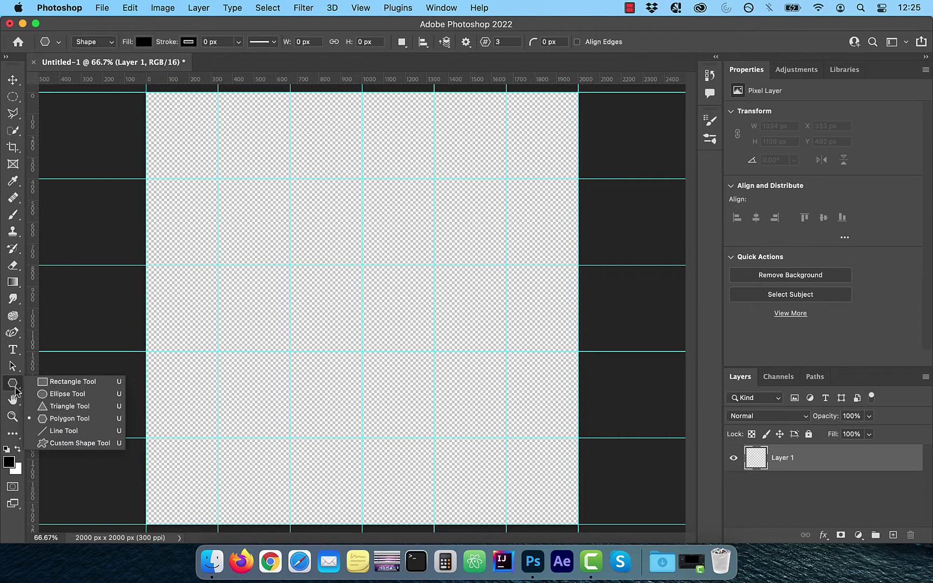
{"action": "left_click", "coordinate": [79, 421]}
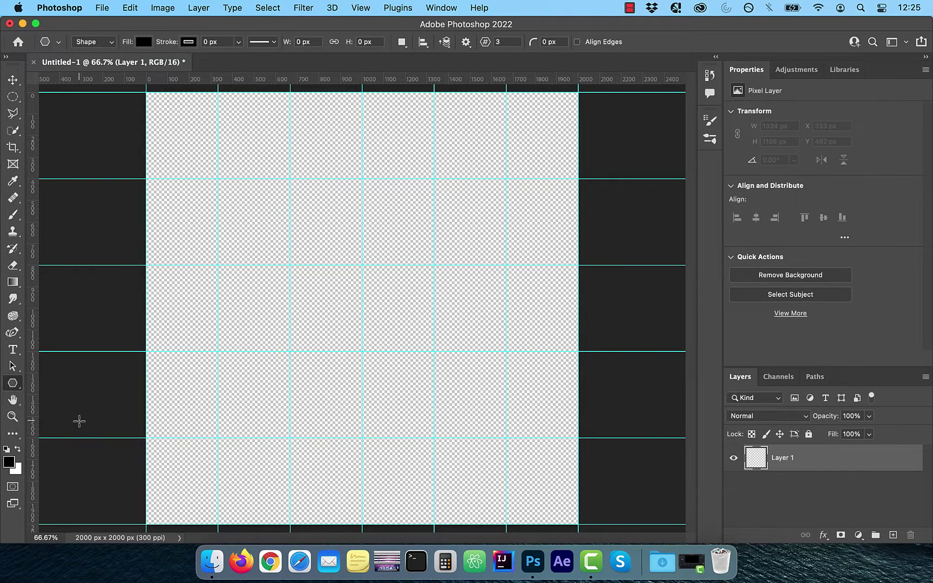
{"action": "left_click", "coordinate": [355, 306]}
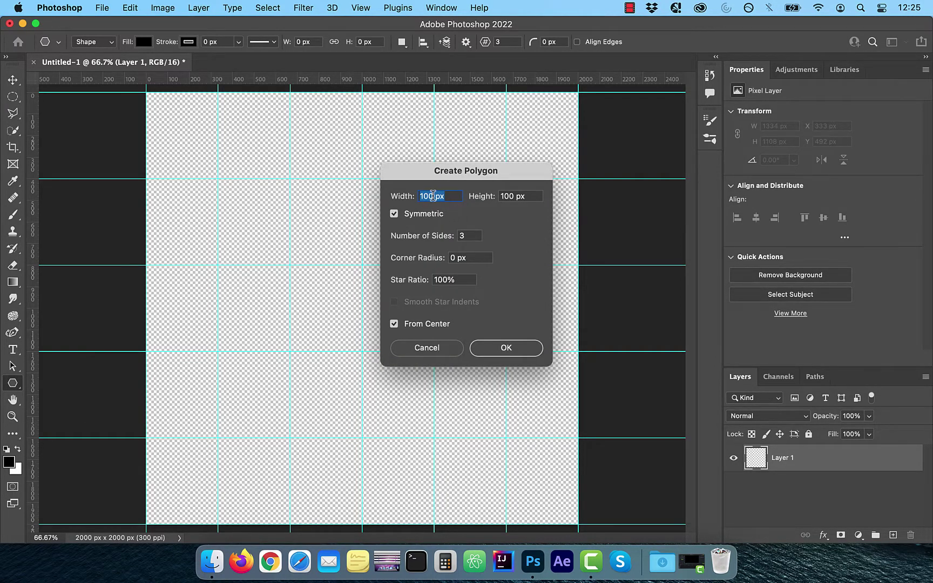
{"action": "left_click", "coordinate": [433, 196]}
{"action": "type", "text": "0"}
{"action": "left_click", "coordinate": [511, 196]}
{"action": "left_click", "coordinate": [513, 197]}
{"action": "type", "text": "0"}
{"action": "left_click", "coordinate": [506, 351]}
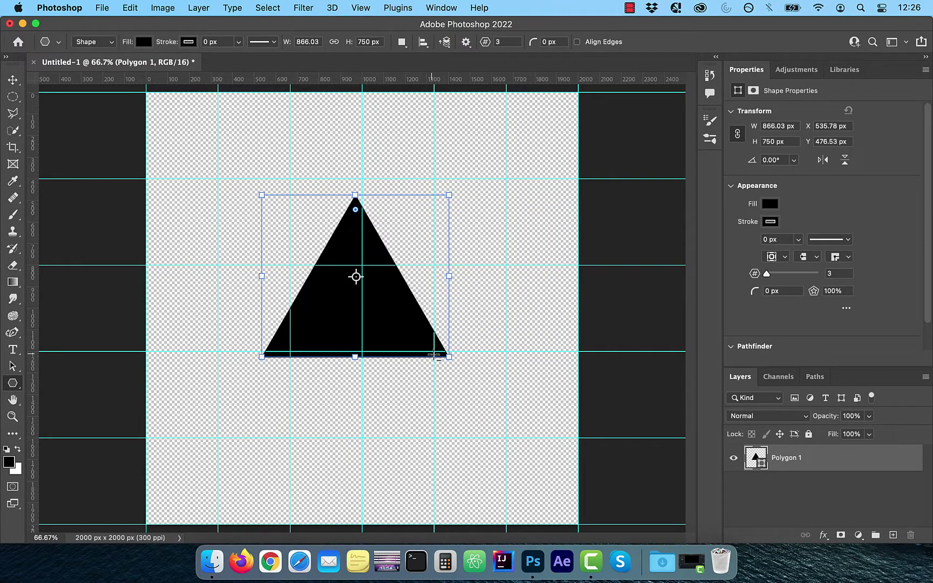
Enlarge and move the triangle onto the grid, widen it, and add guides at its apex and centre.
{"action": "left_click_drag", "start_coordinate": [354, 357], "coordinate": [355, 396]}
{"action": "key", "text": "v"}
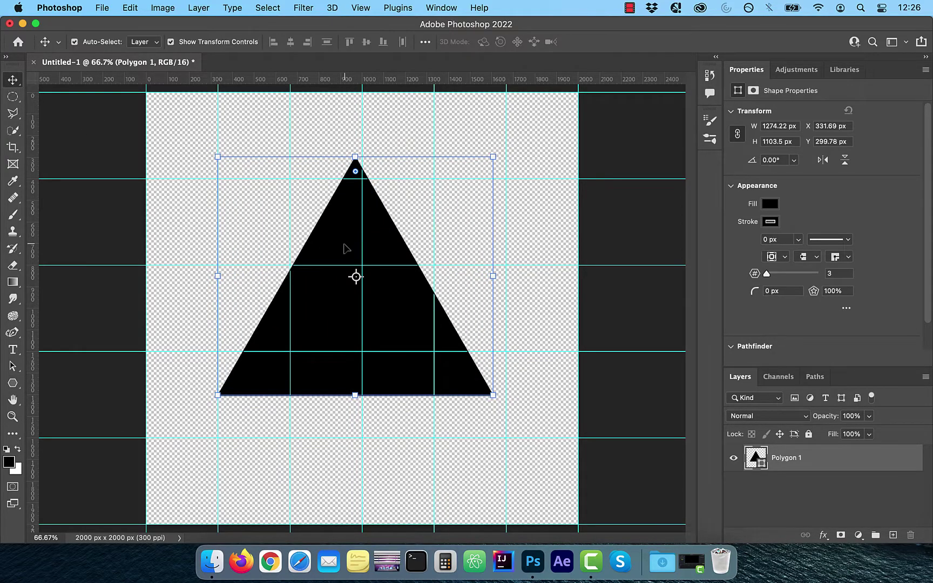
{"action": "left_click_drag", "start_coordinate": [344, 247], "coordinate": [349, 284]}
{"action": "left_click_drag", "start_coordinate": [224, 438], "coordinate": [218, 438]}
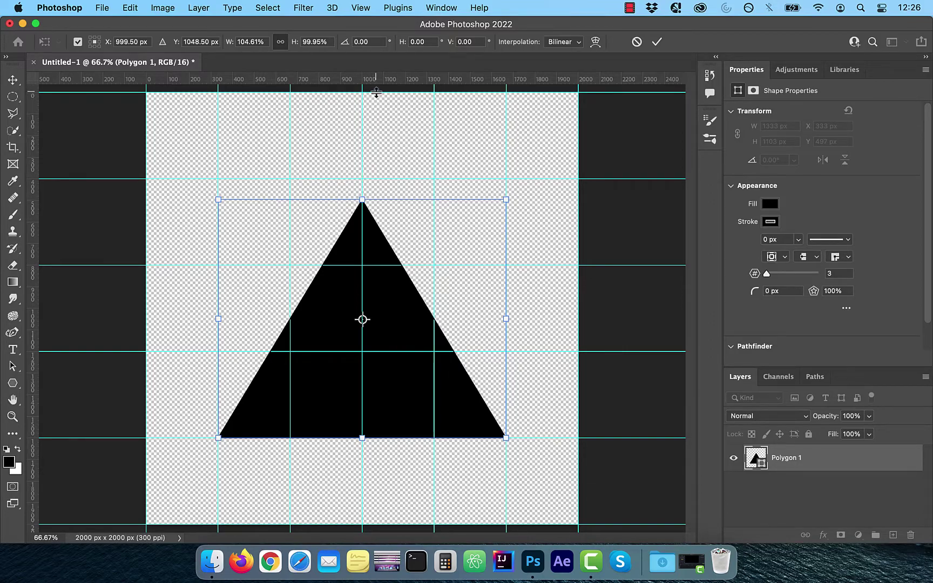
{"action": "left_click_drag", "start_coordinate": [377, 81], "coordinate": [378, 199]}
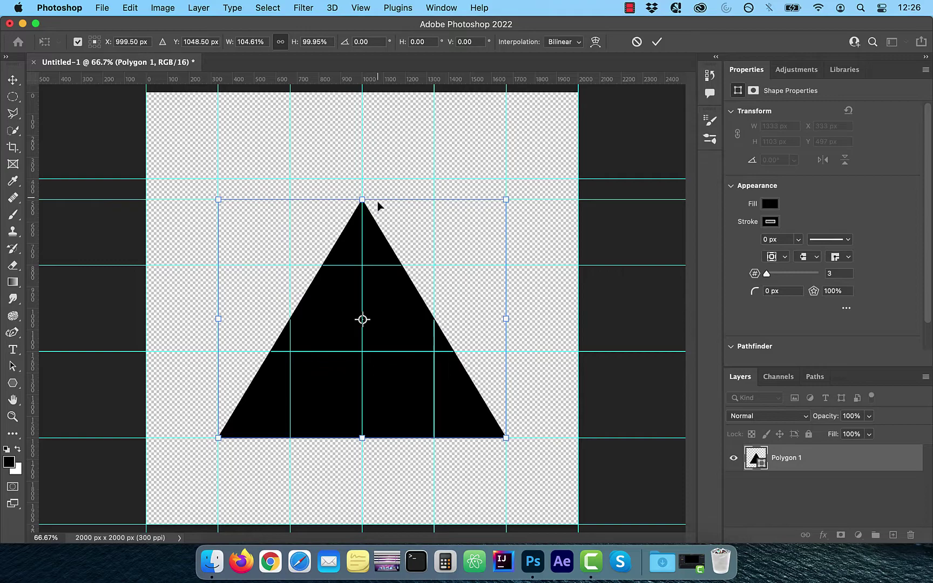
{"action": "left_click_drag", "start_coordinate": [371, 525], "coordinate": [395, 324]}
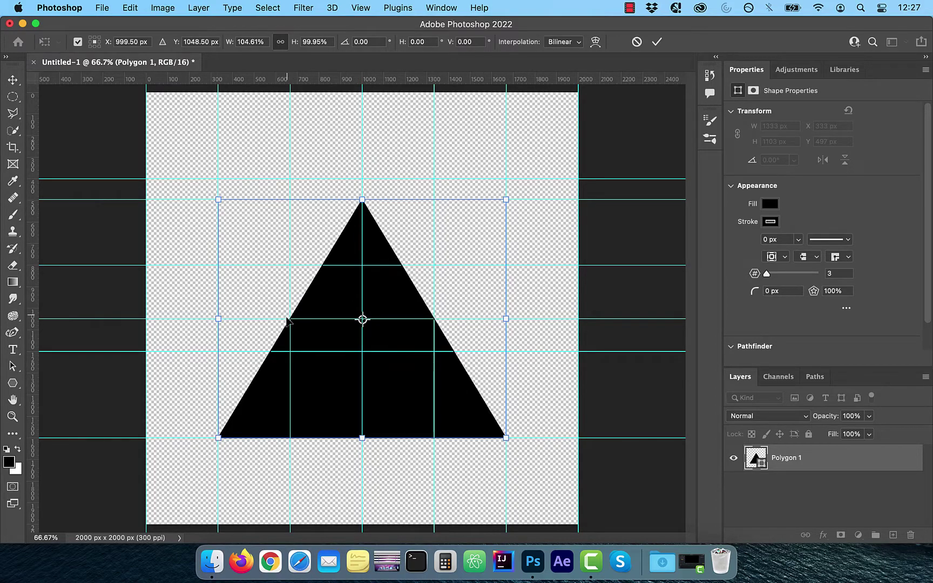
Rasterize the Polygon 1 layer and select the Red channel in the Channels panel.
{"action": "right_click", "coordinate": [803, 465]}
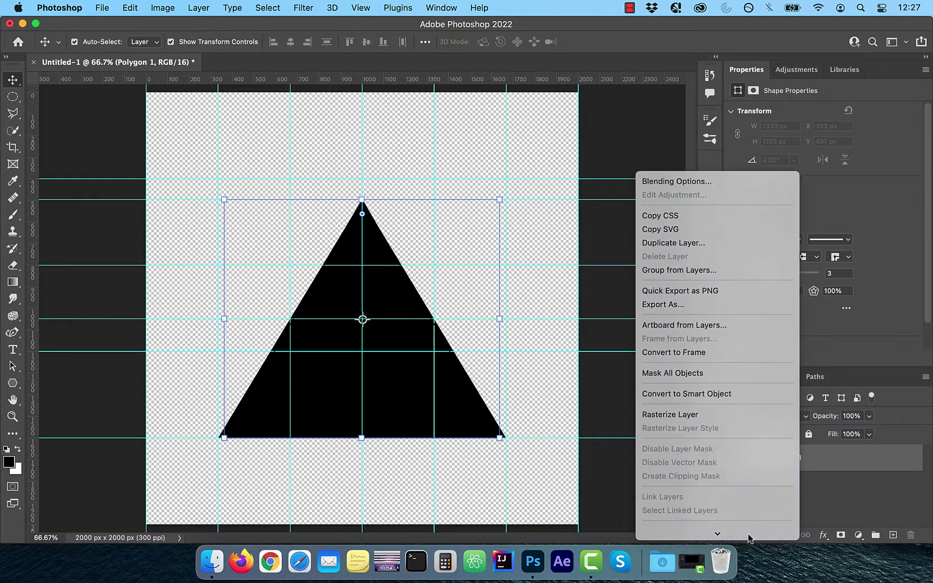
{"action": "left_click", "coordinate": [704, 403]}
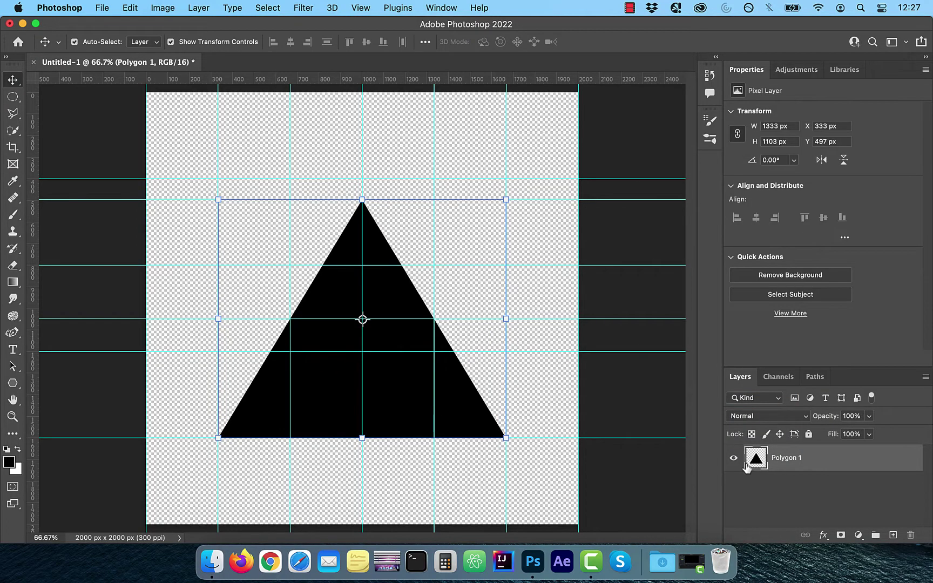
{"action": "left_click", "coordinate": [777, 378]}
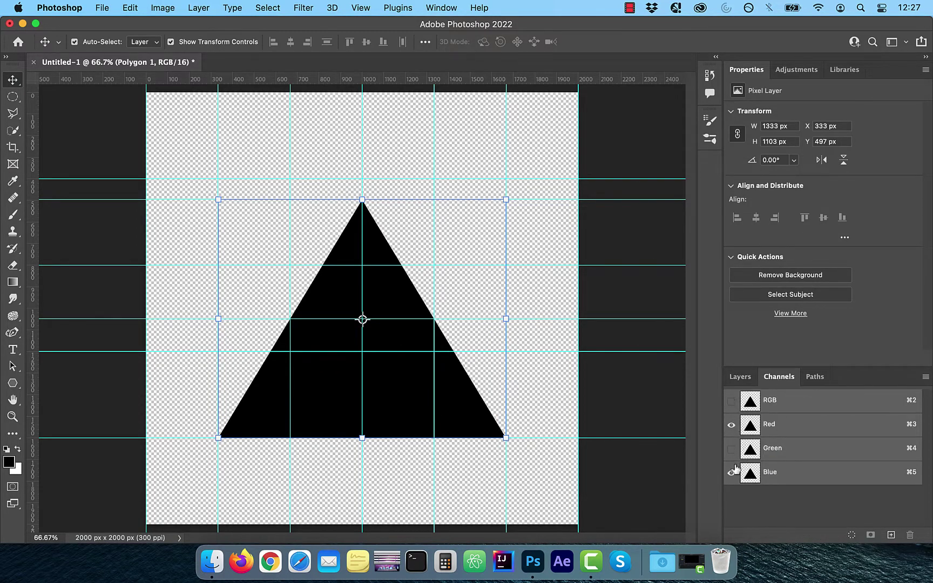
{"action": "left_click", "coordinate": [769, 427]}
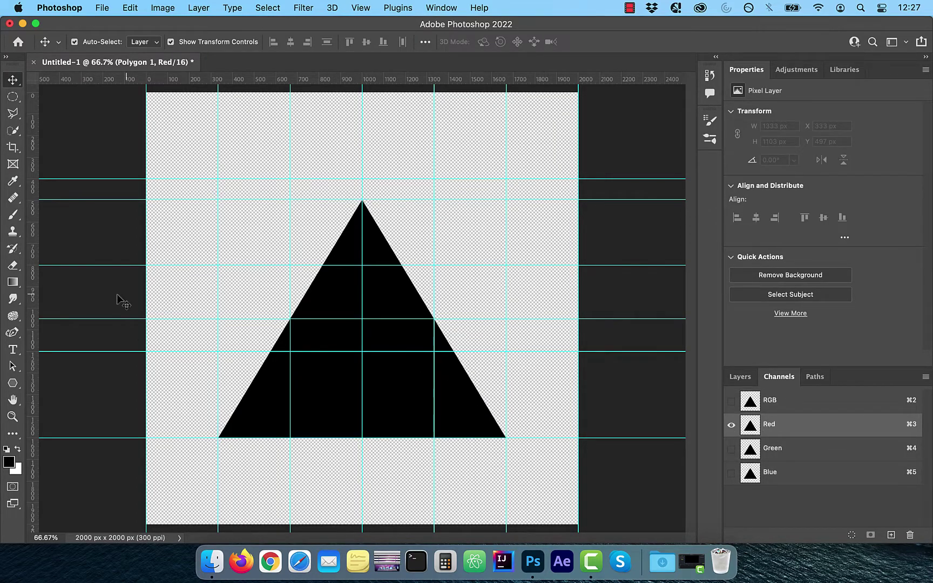
Load the Black, White gradient preset into the Gradient tool and set its Smoothness to 0.
{"action": "left_click", "coordinate": [13, 282]}
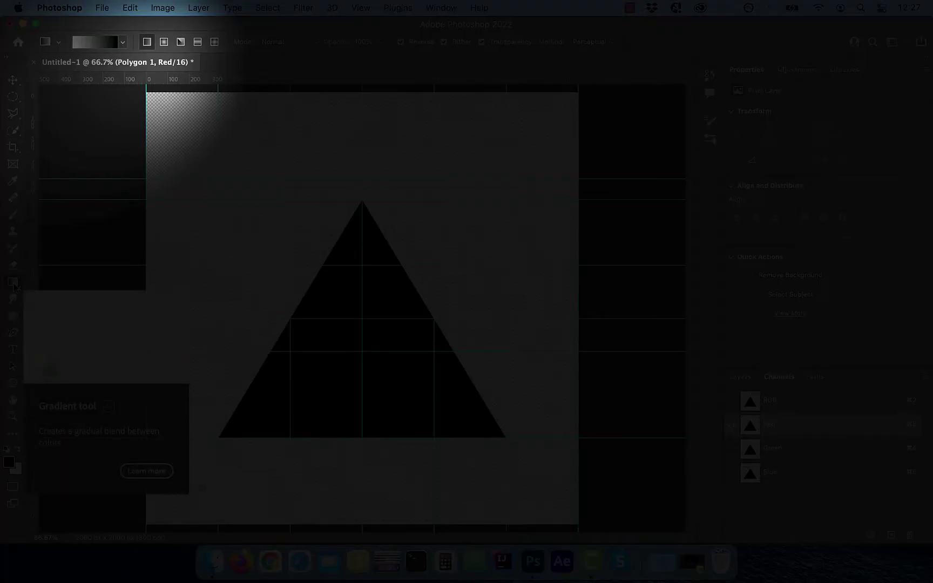
{"action": "left_click", "coordinate": [122, 46]}
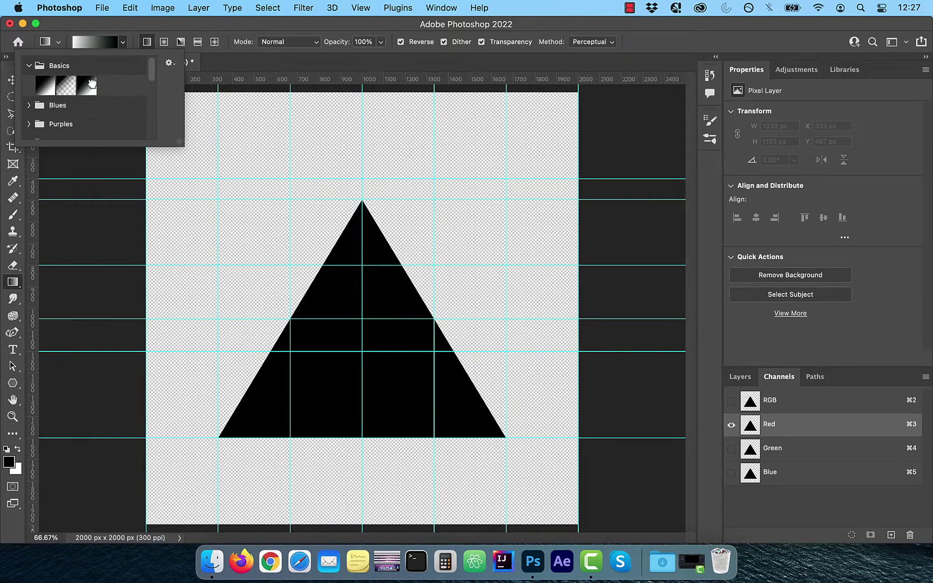
{"action": "left_click", "coordinate": [93, 86]}
{"action": "left_click", "coordinate": [93, 42]}
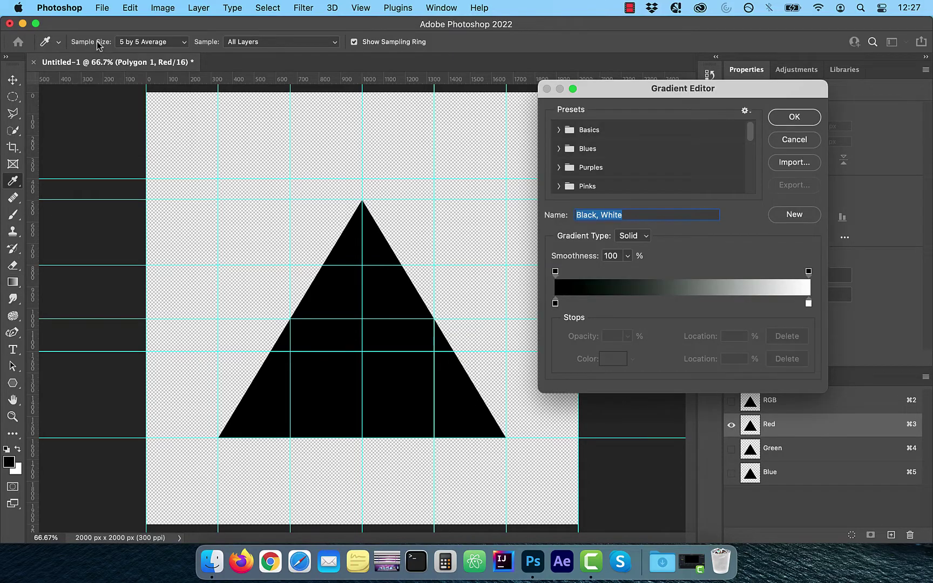
{"action": "left_click", "coordinate": [628, 257]}
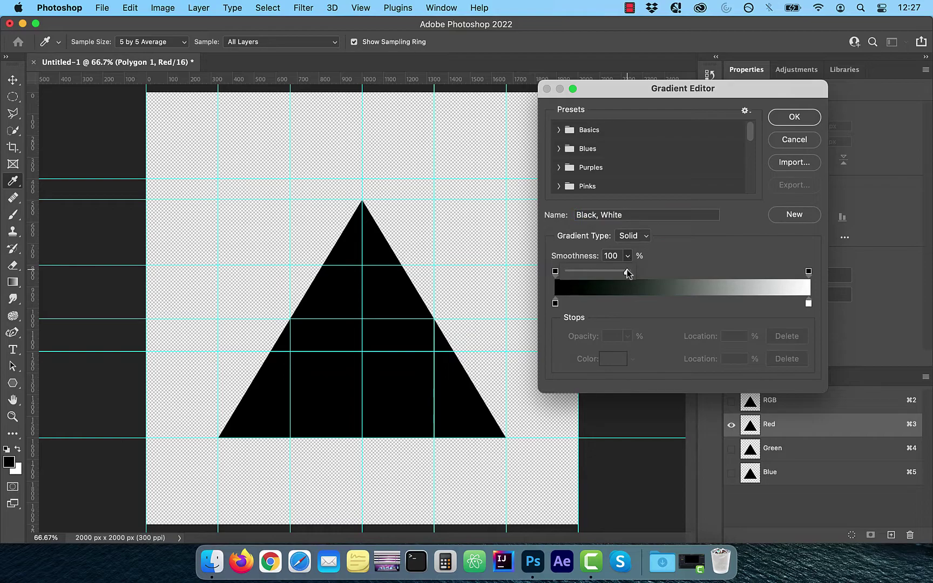
{"action": "left_click_drag", "start_coordinate": [626, 271], "coordinate": [564, 273]}
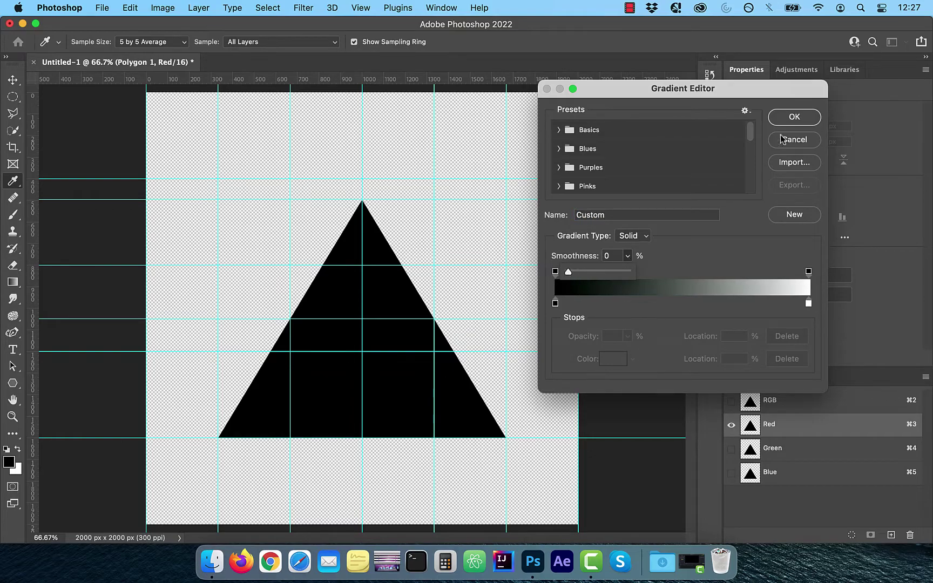
{"action": "left_click", "coordinate": [801, 119]}
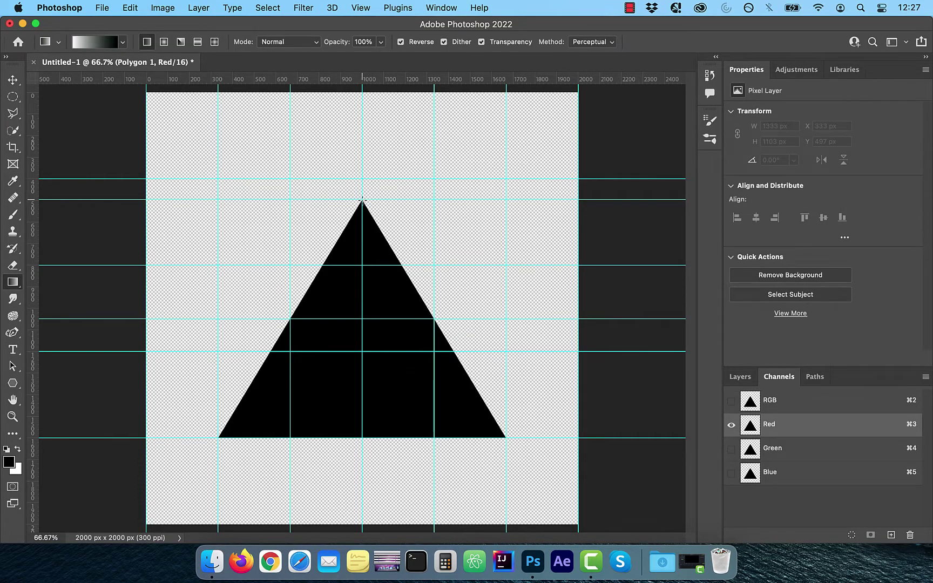
Drag gradients in Red from apex to base, Green from bottom-right, and Blue from bottom-left.
{"action": "left_click_drag", "start_coordinate": [362, 222], "coordinate": [361, 437]}
{"action": "left_click", "coordinate": [774, 449]}
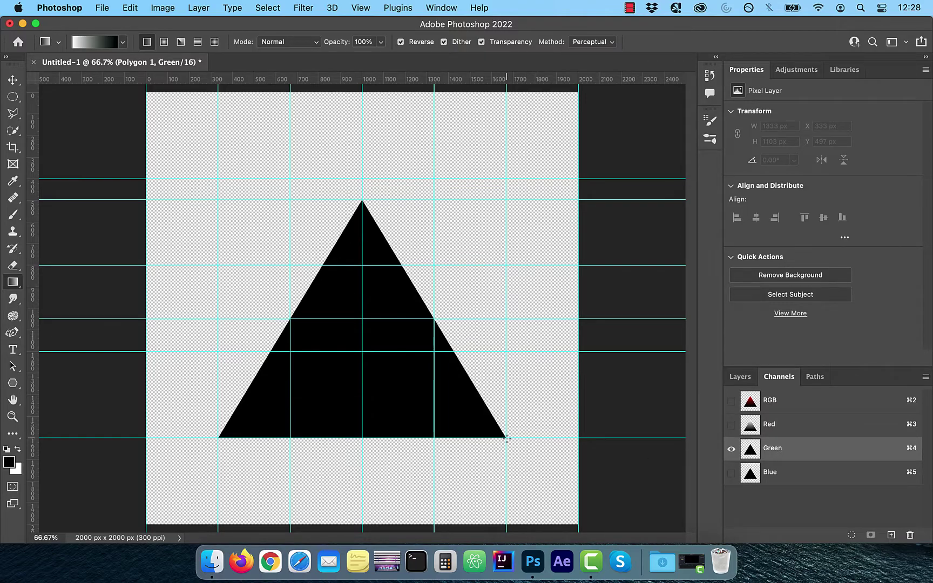
{"action": "left_click_drag", "start_coordinate": [506, 438], "coordinate": [290, 320]}
{"action": "left_click", "coordinate": [772, 475]}
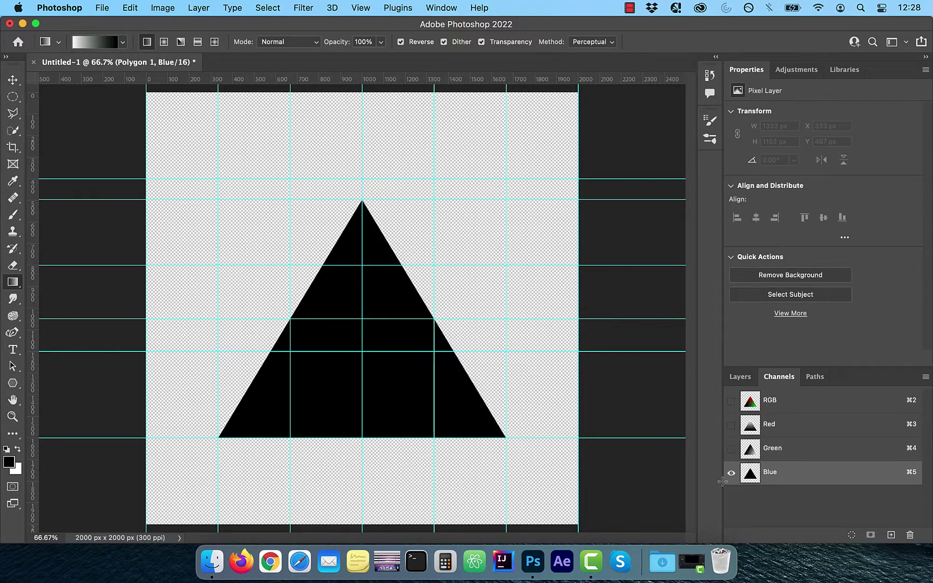
{"action": "left_click_drag", "start_coordinate": [218, 438], "coordinate": [434, 319]}
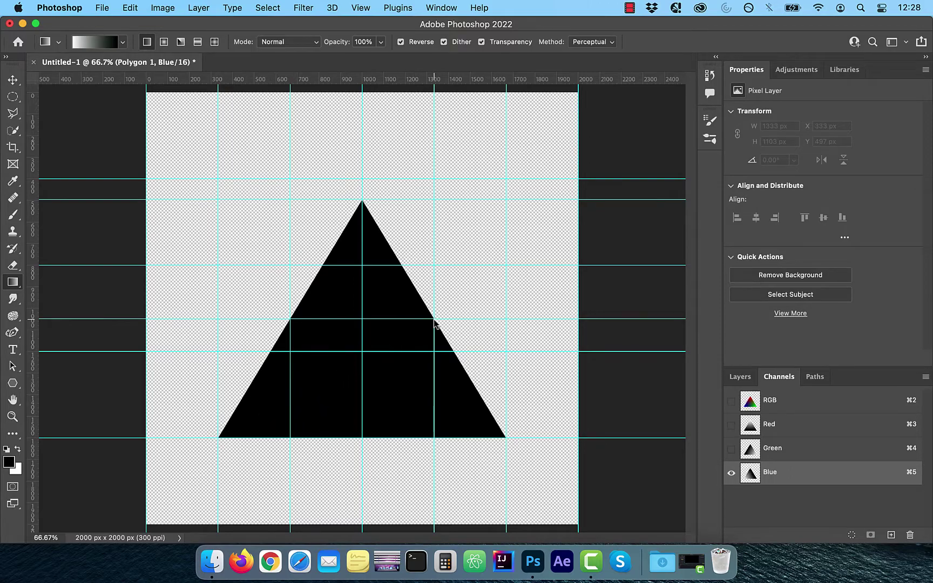
Return to the RGB composite and Layers panel, then clear all guides via View.
{"action": "left_click", "coordinate": [770, 401]}
{"action": "left_click", "coordinate": [741, 379]}
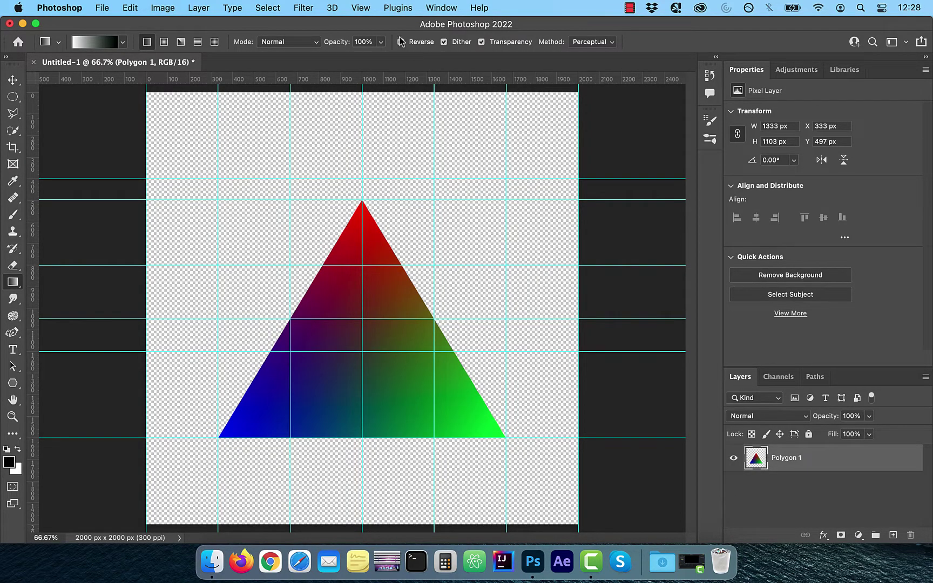
{"action": "left_click", "coordinate": [363, 8]}
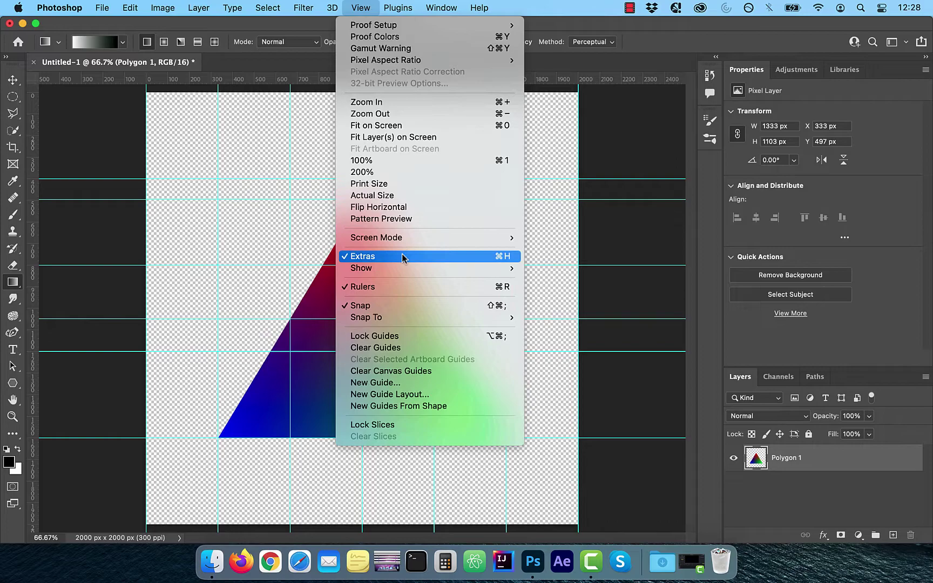
{"action": "left_click", "coordinate": [387, 354]}
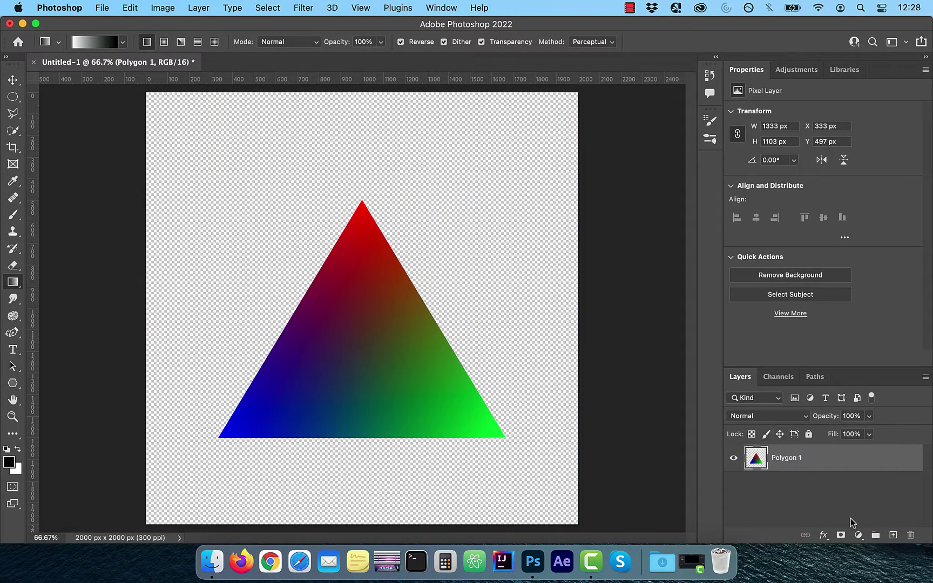
Add a Curves adjustment layer above Polygon 1 and open its blend mode list.
{"action": "left_click", "coordinate": [857, 535]}
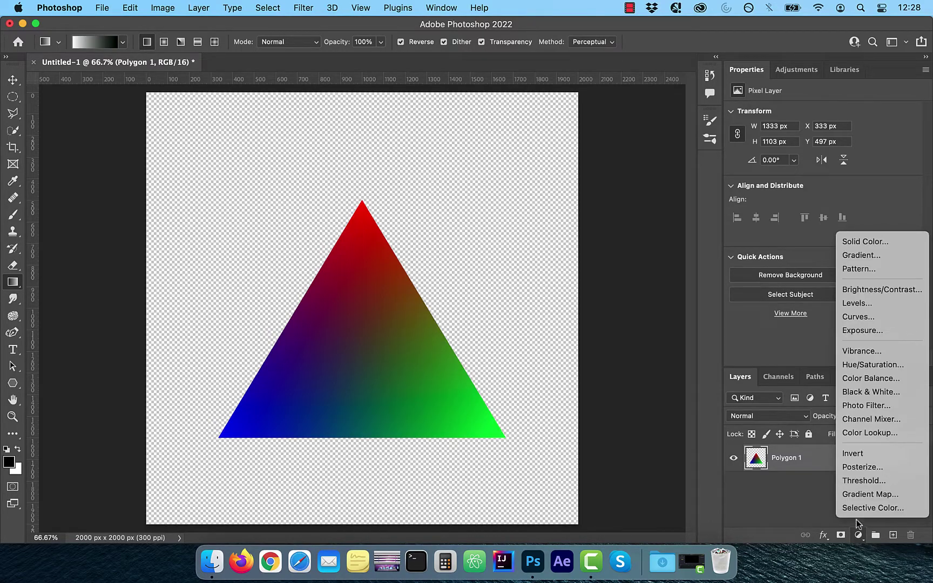
{"action": "left_click", "coordinate": [874, 316]}
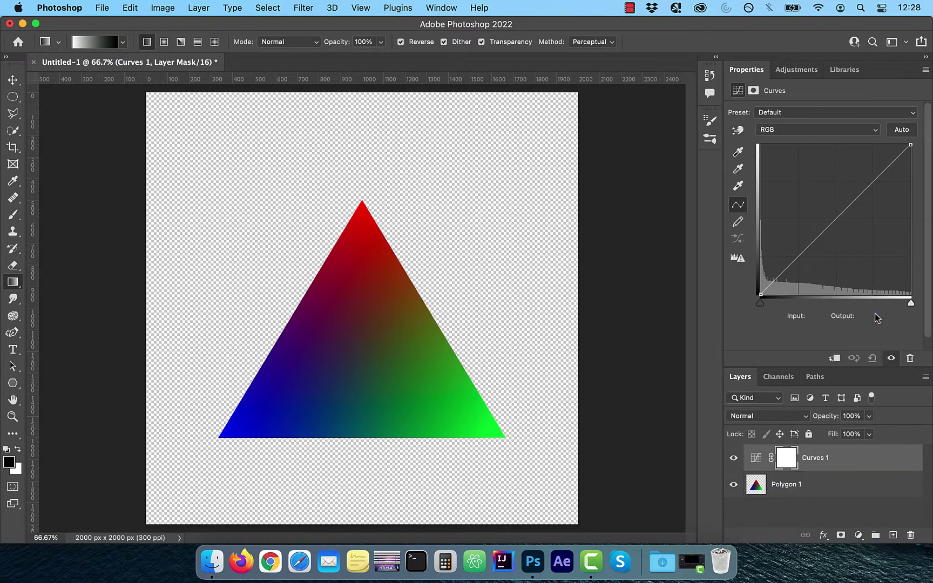
{"action": "left_click", "coordinate": [796, 420]}
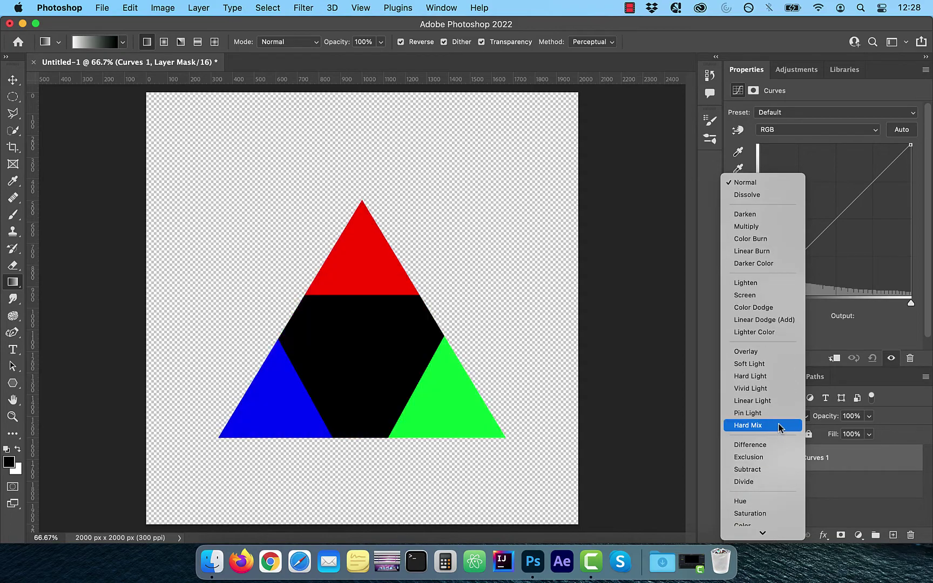
Set Curves 1 to Hard Mix, raise the RGB curve midpoint, then select the Blue channel.
{"action": "left_click", "coordinate": [769, 426]}
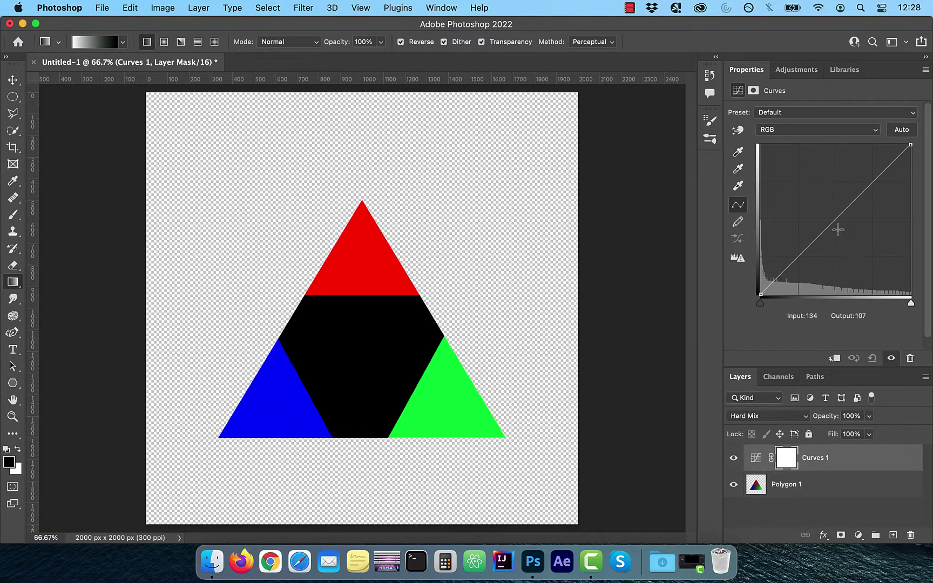
{"action": "left_click_drag", "start_coordinate": [835, 222], "coordinate": [783, 187]}
{"action": "left_click", "coordinate": [787, 129]}
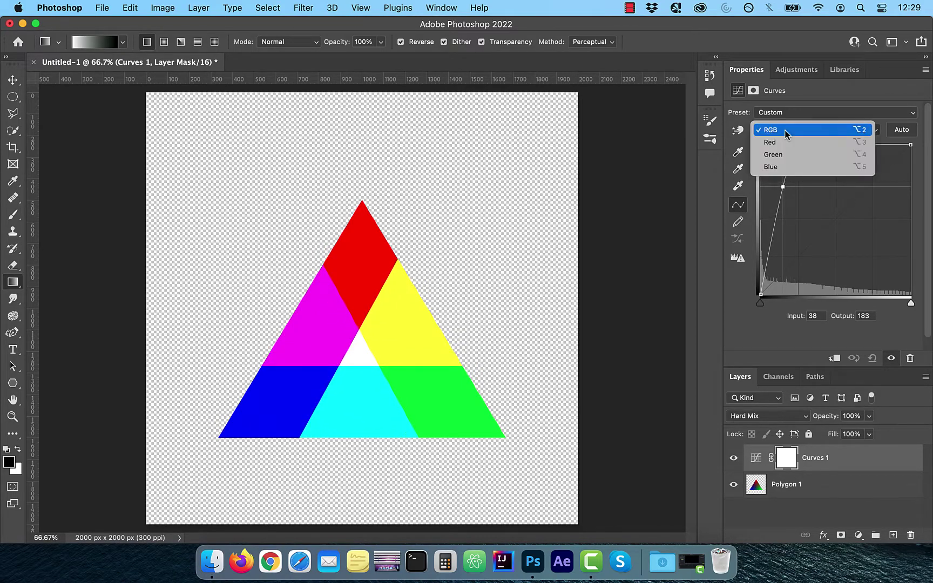
{"action": "left_click", "coordinate": [787, 166]}
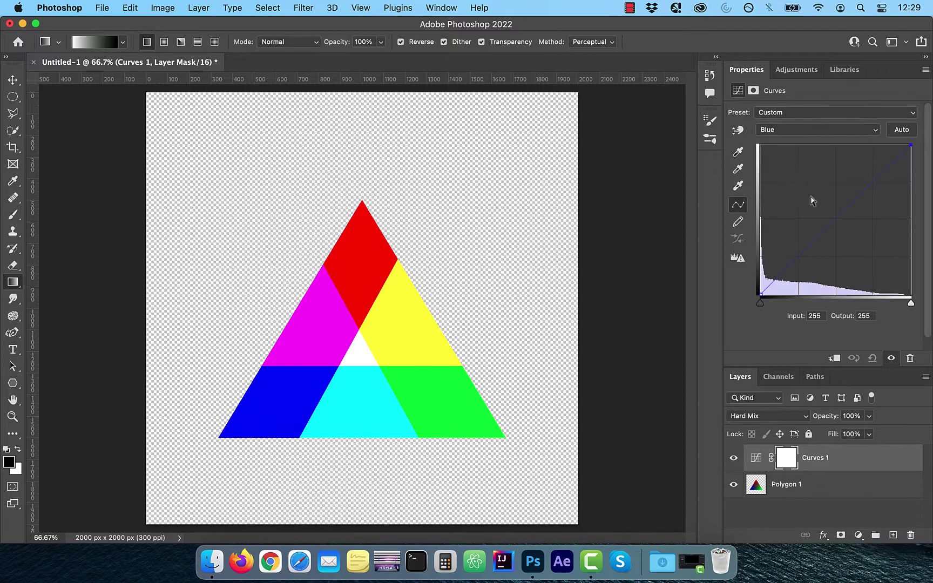